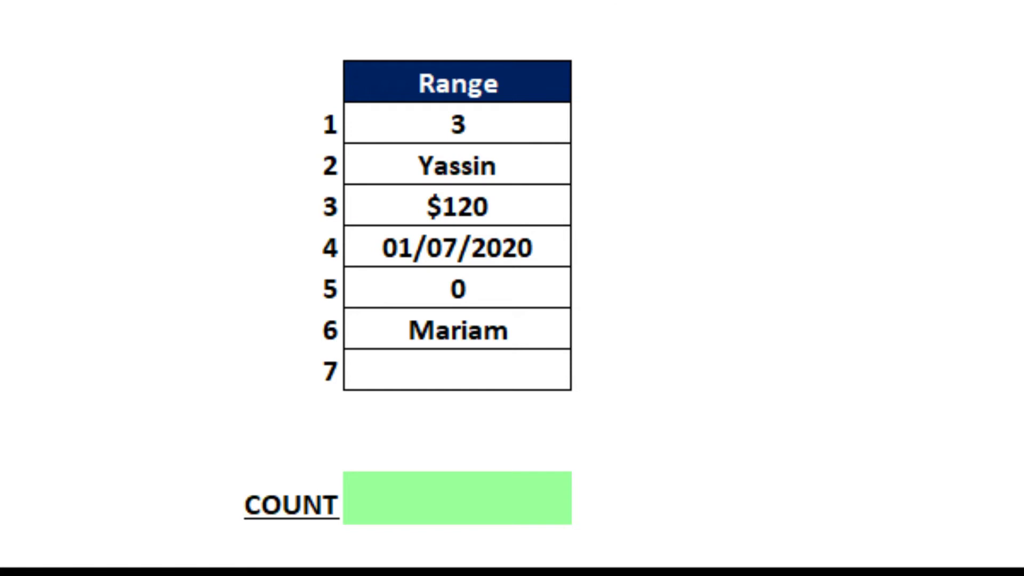
Step: Enter =COUNT(C40:C46) in the green COUNT cell, returning 4, then check the first value 3
left_click(441, 507)
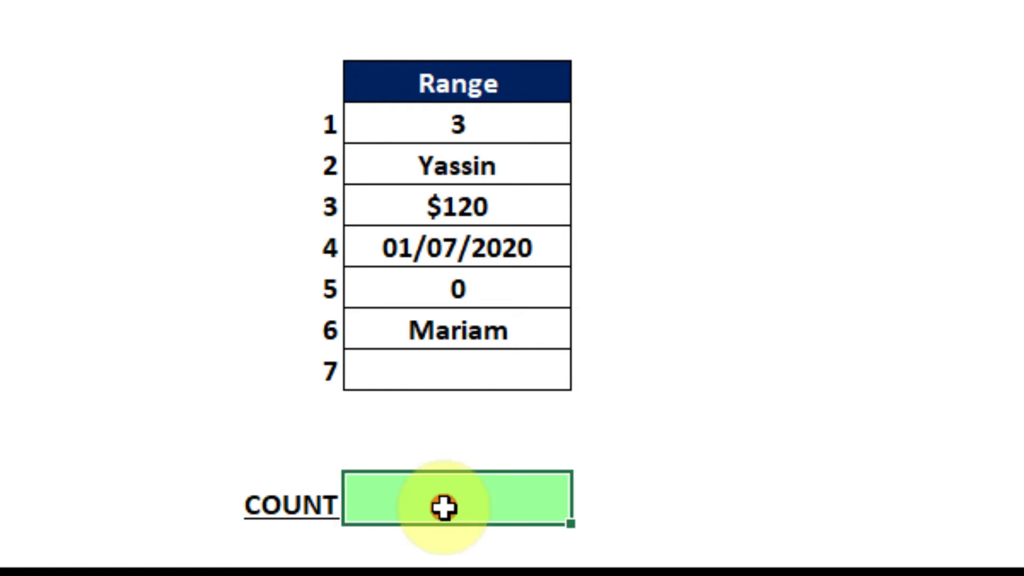
type("=")
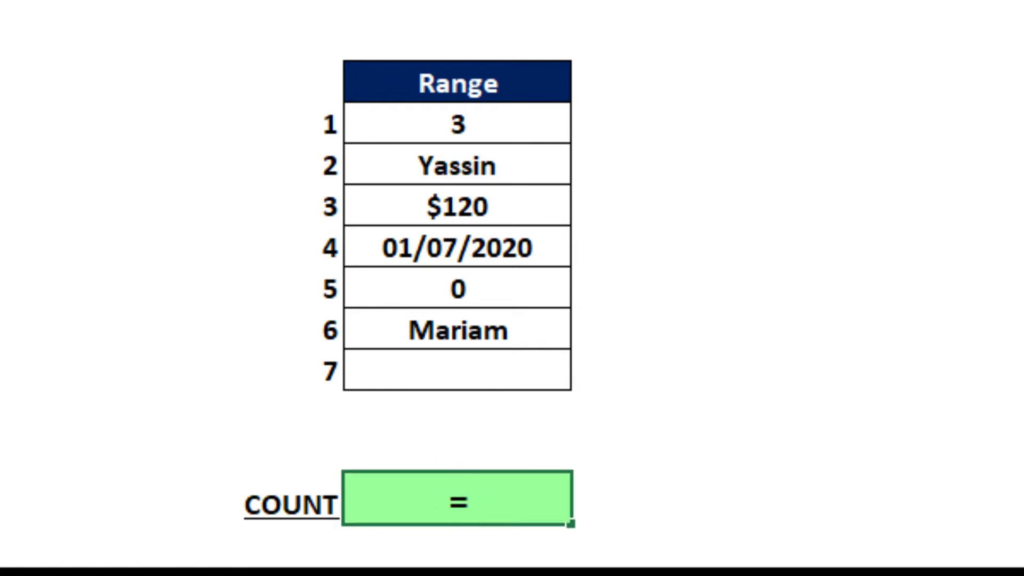
type("COUnt")
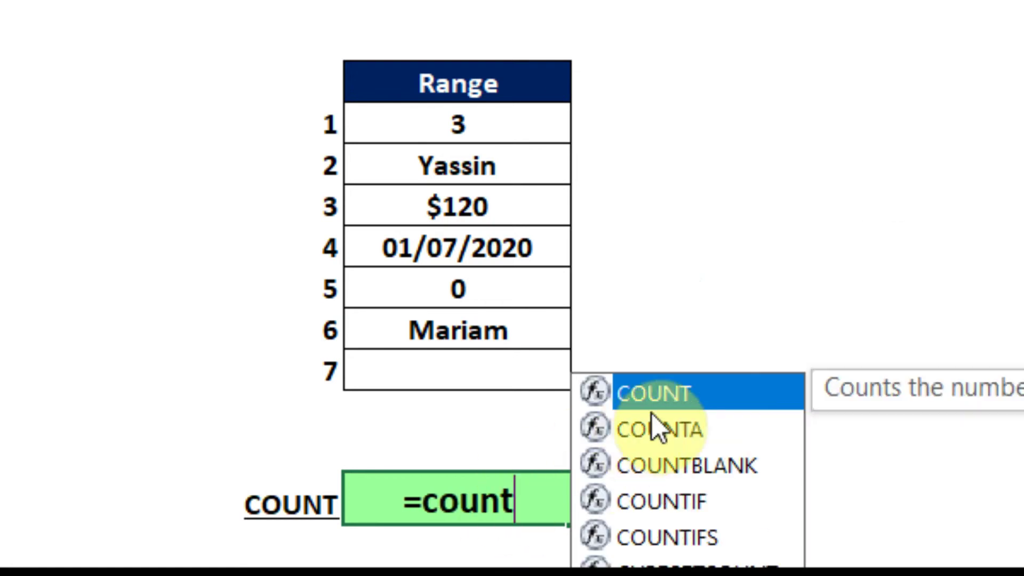
double_click(674, 386)
left_click_drag(468, 110, 434, 368)
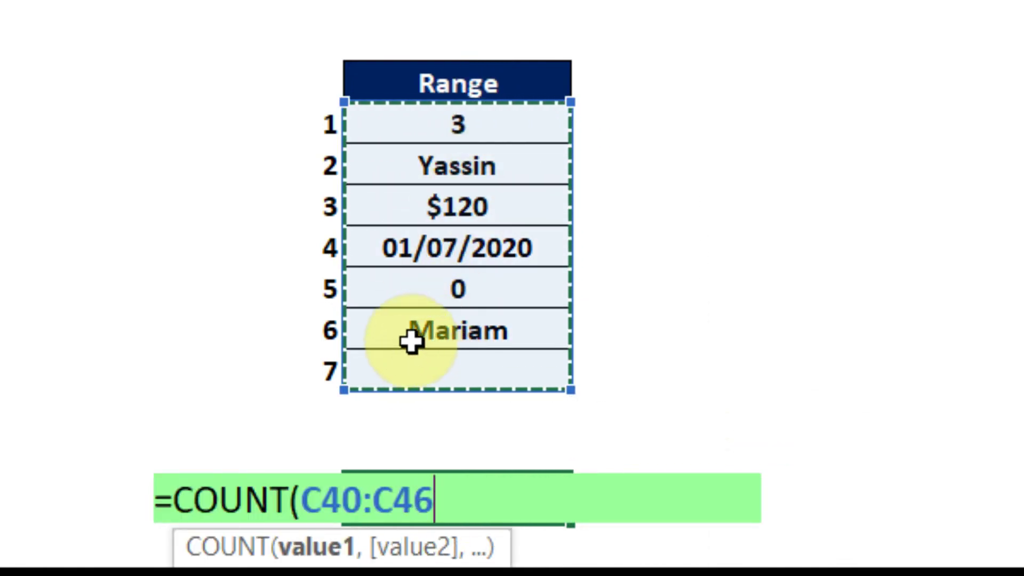
type(")")
key("Return")
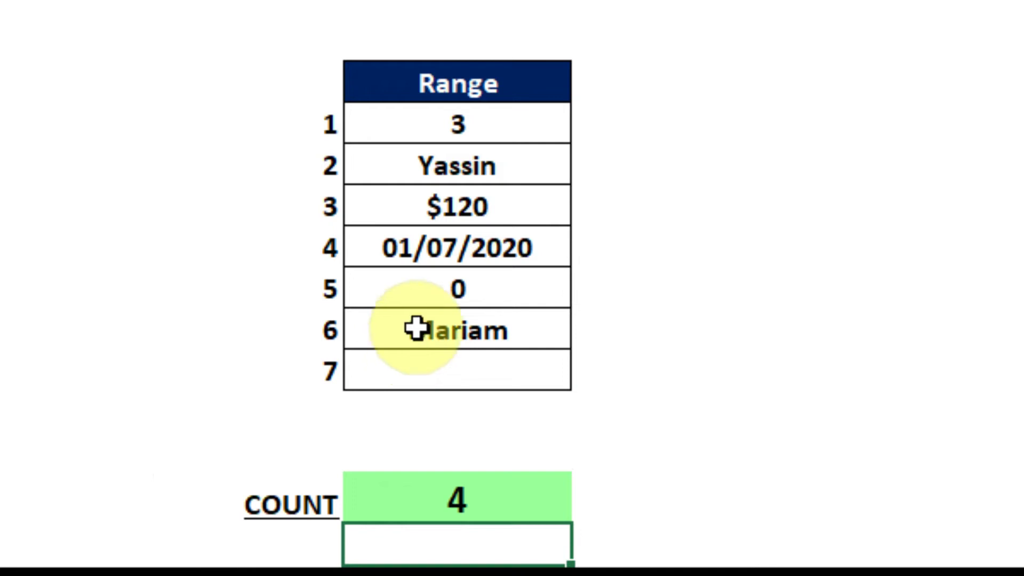
left_click(430, 126)
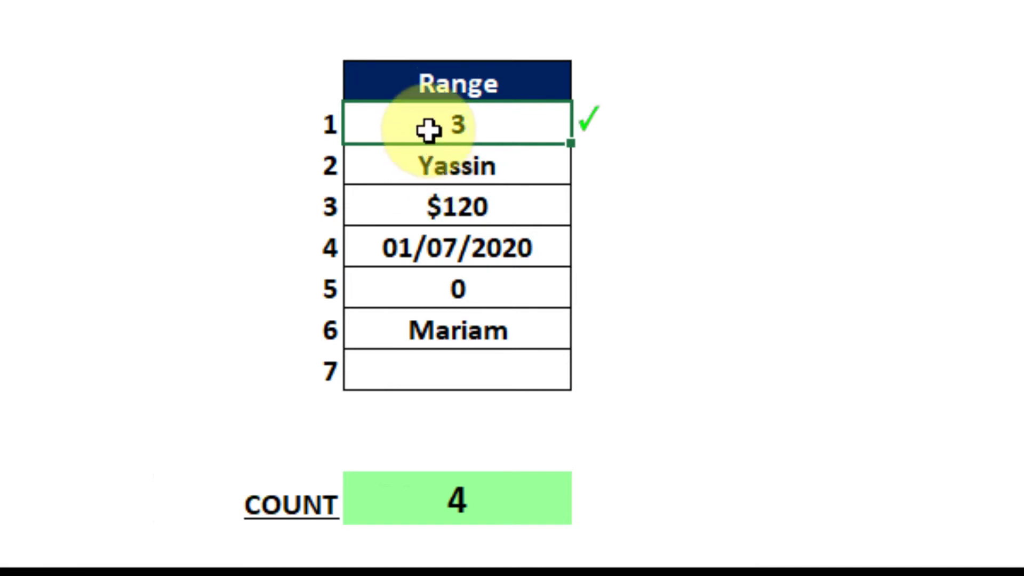
Step: Step through the Range values Yassin, $120 and 01/07/2020 to see which COUNT included
left_click(425, 156)
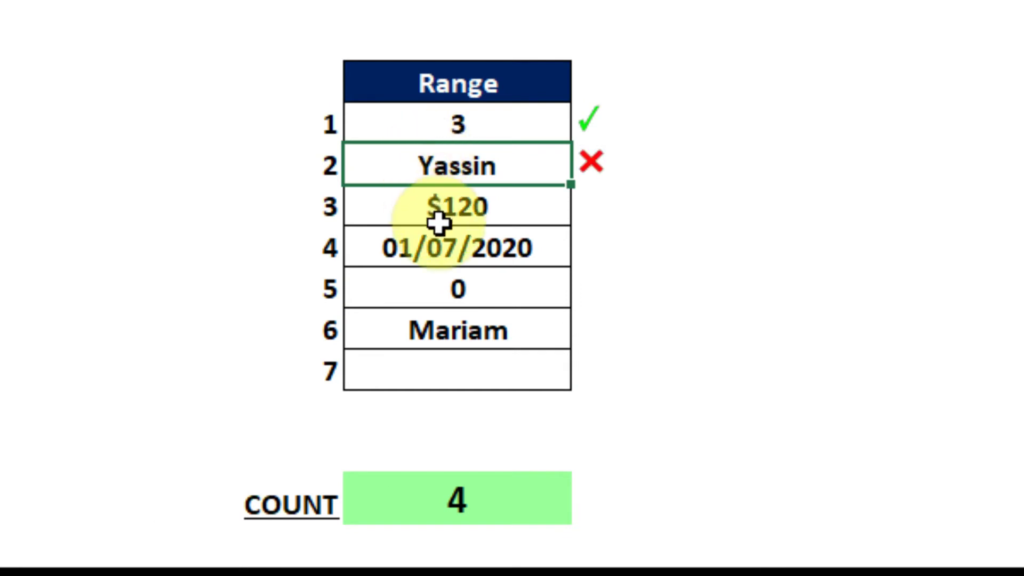
left_click(440, 222)
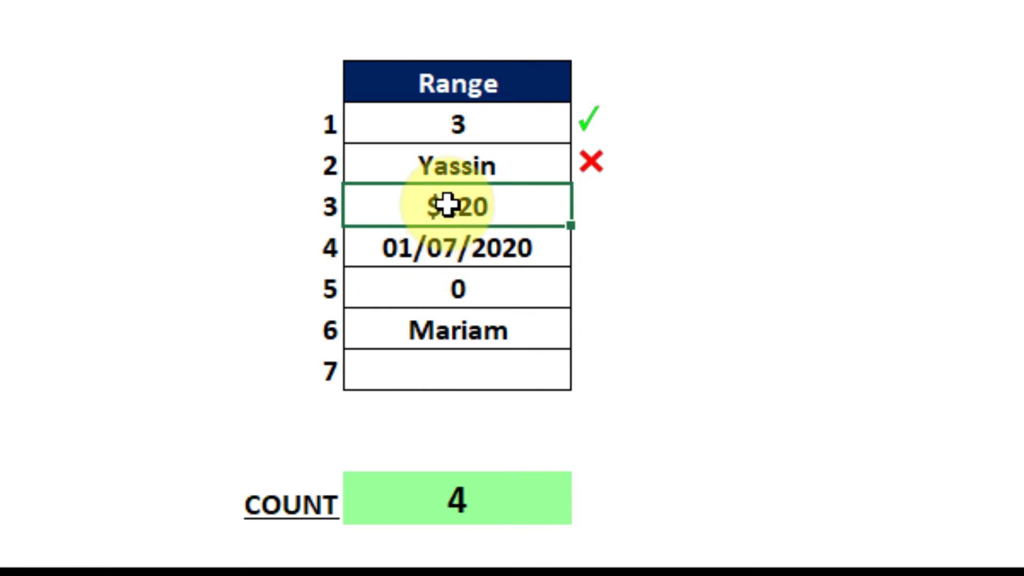
left_click(435, 247)
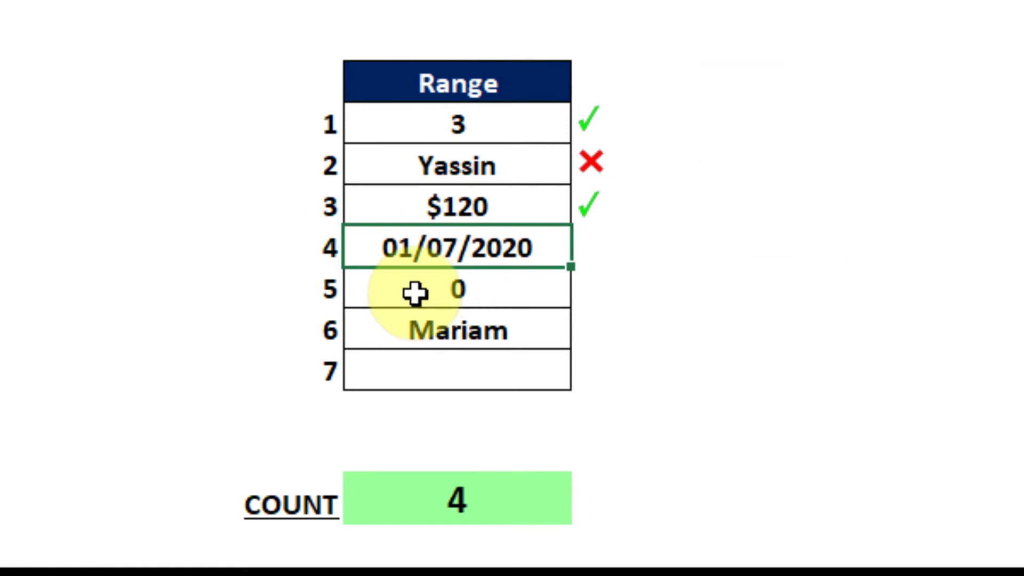
Step: Change the 01/07/2020 cell C43 to General format so it shows 44013
right_click(157, 451)
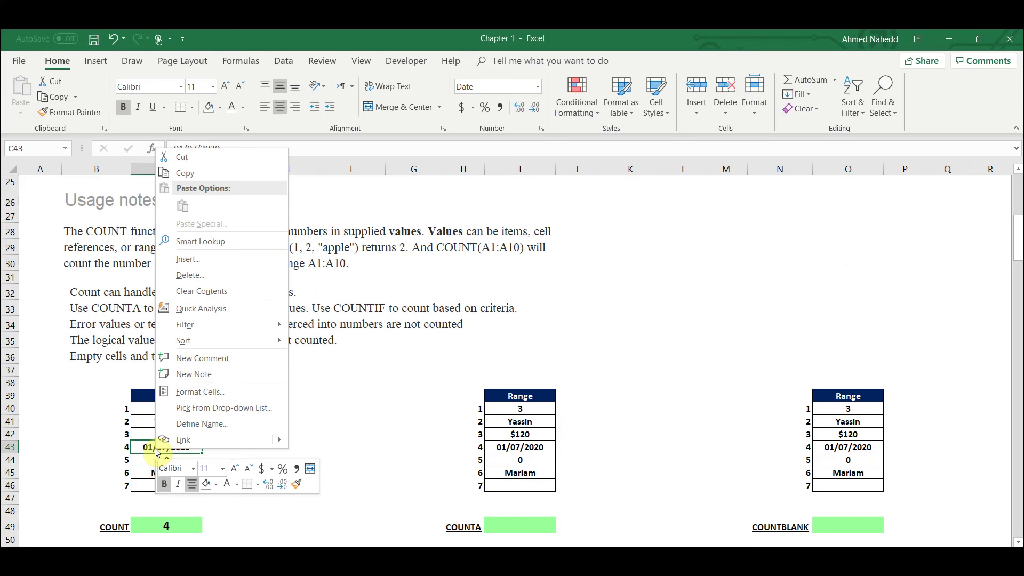
left_click(197, 392)
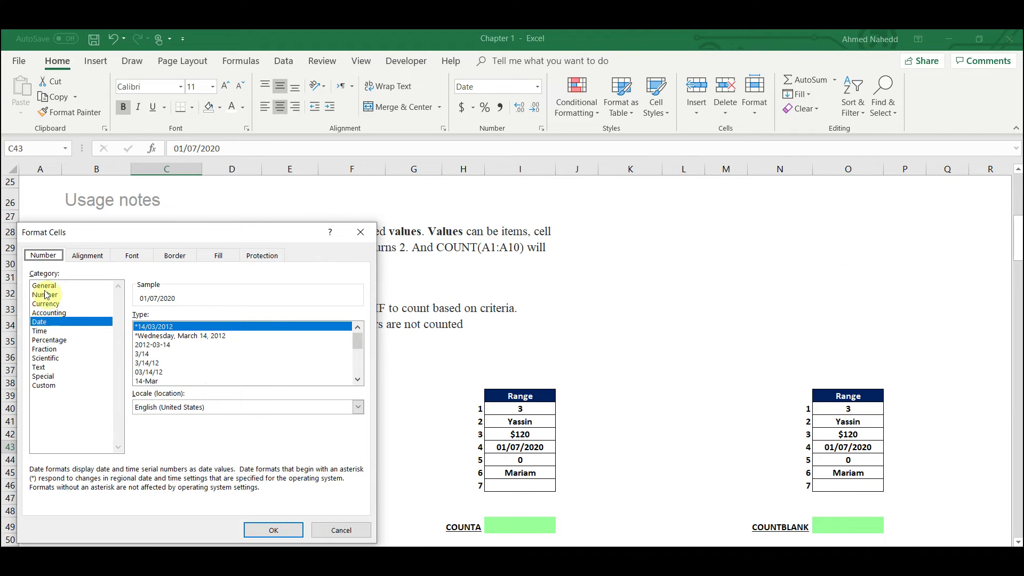
left_click(46, 286)
left_click(270, 530)
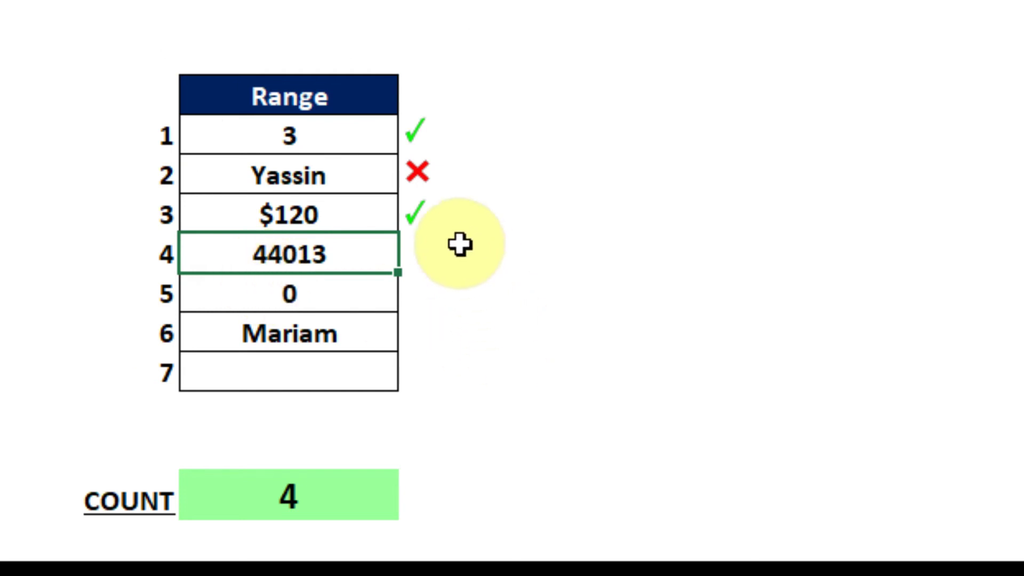
Step: Enter 01/01/1900 in D43 and format it as General so it shows 1
left_click(437, 254)
type("01/01/1900")
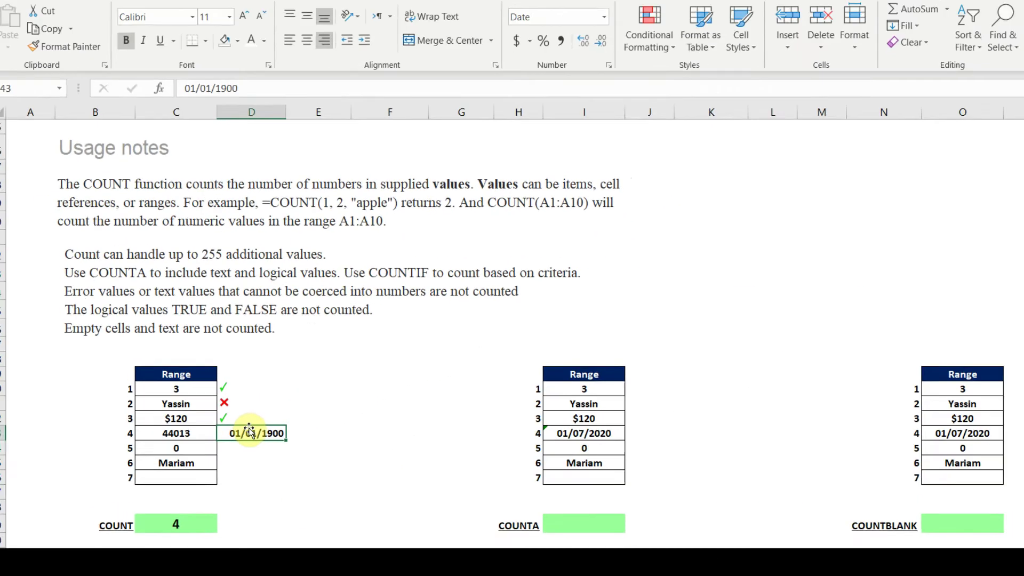
right_click(231, 449)
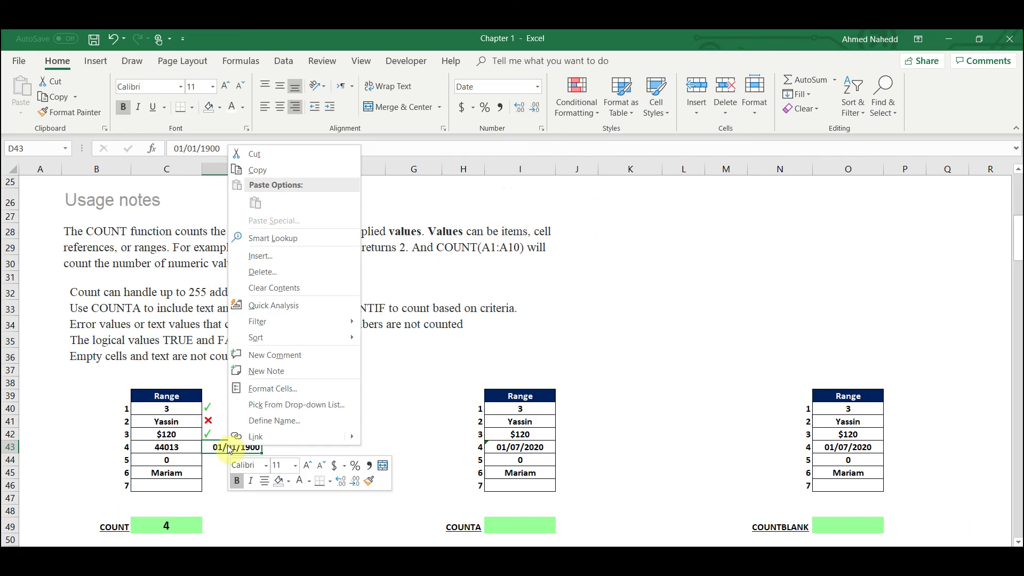
left_click(242, 388)
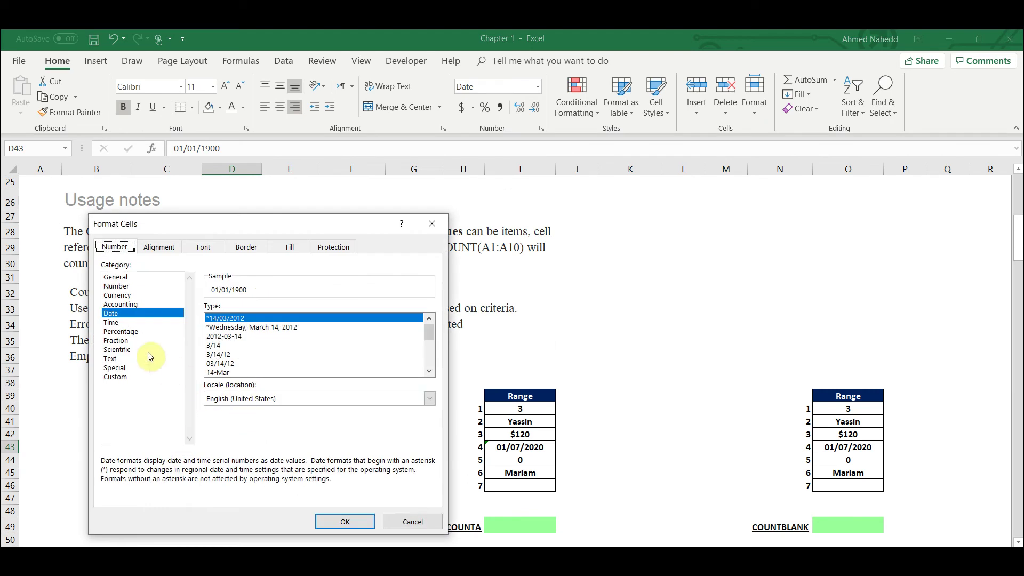
left_click(113, 277)
left_click(332, 521)
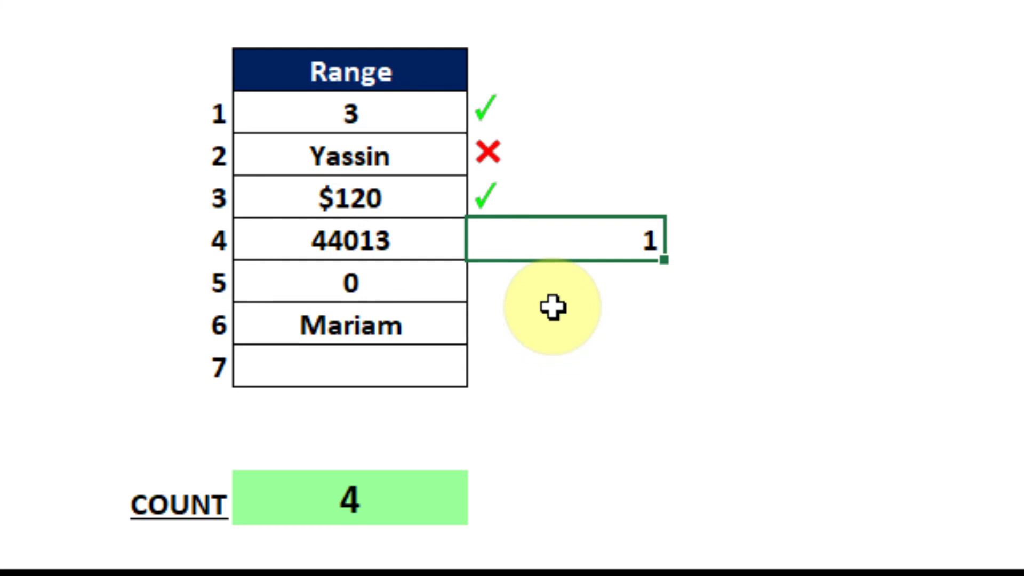
Step: Enter =C43/365 in E43, giving 120.6
left_click(742, 243)
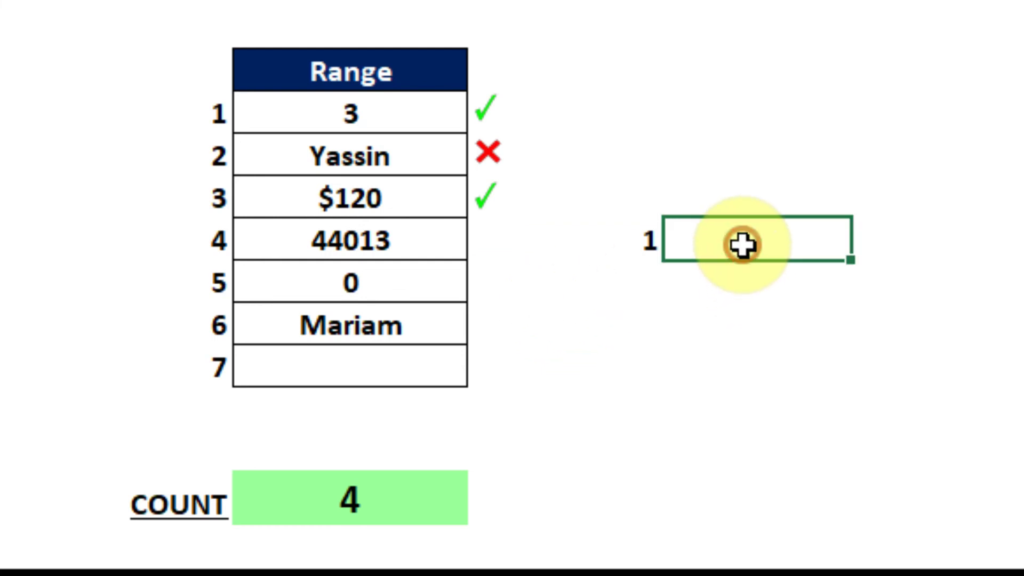
type("=")
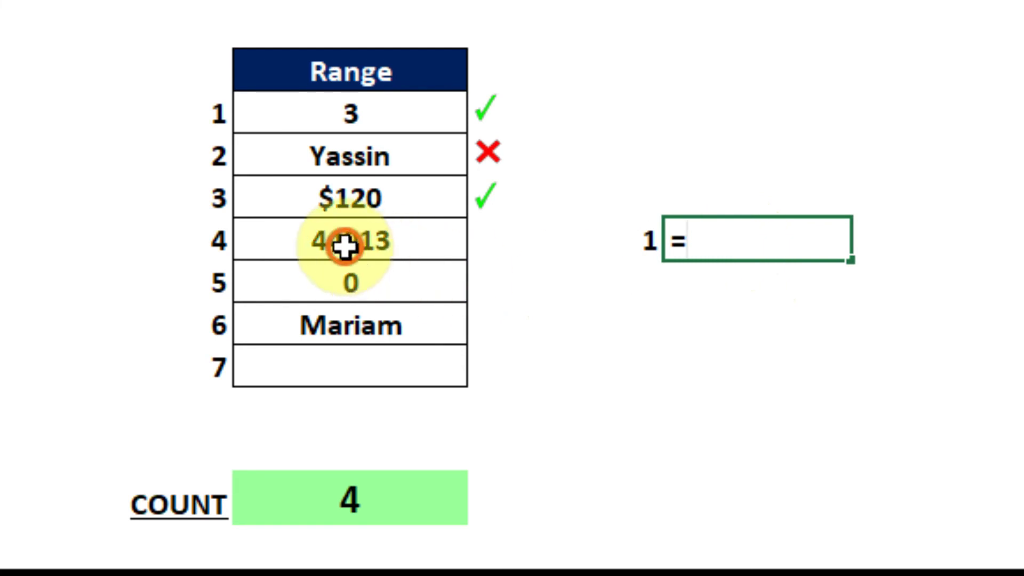
left_click(340, 244)
type("/")
key("BackSpace")
type("365")
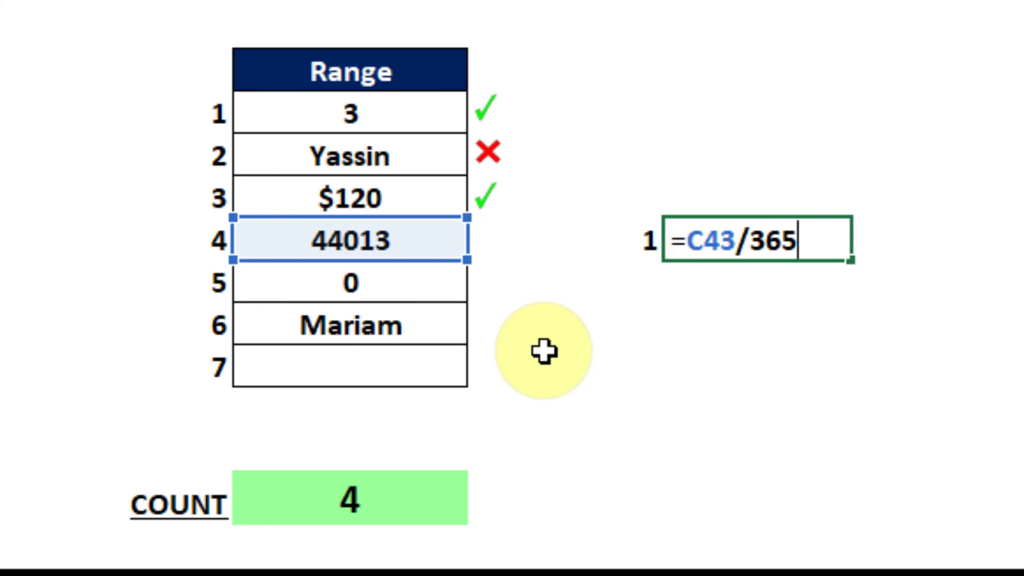
key("Return")
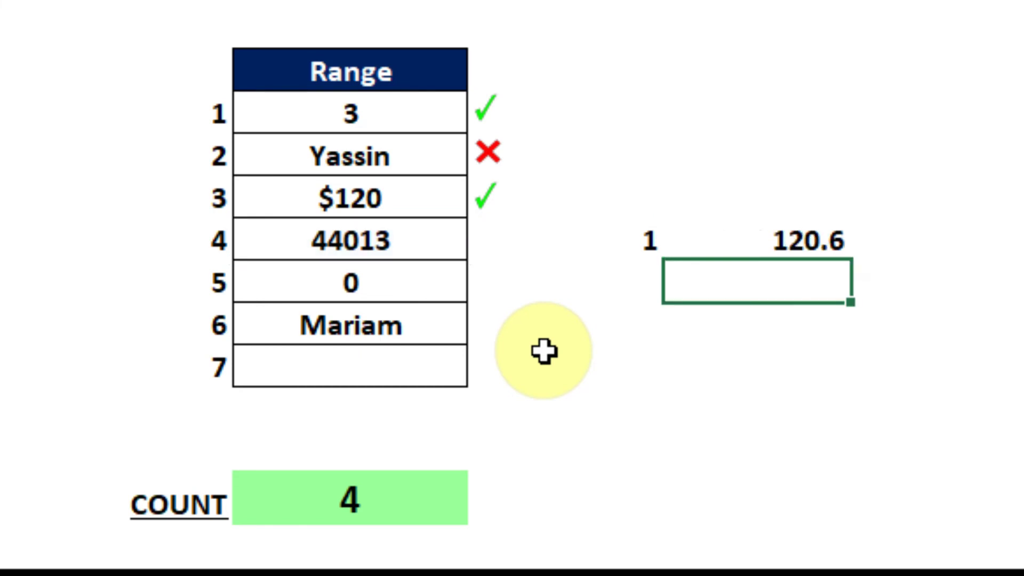
left_click(721, 243)
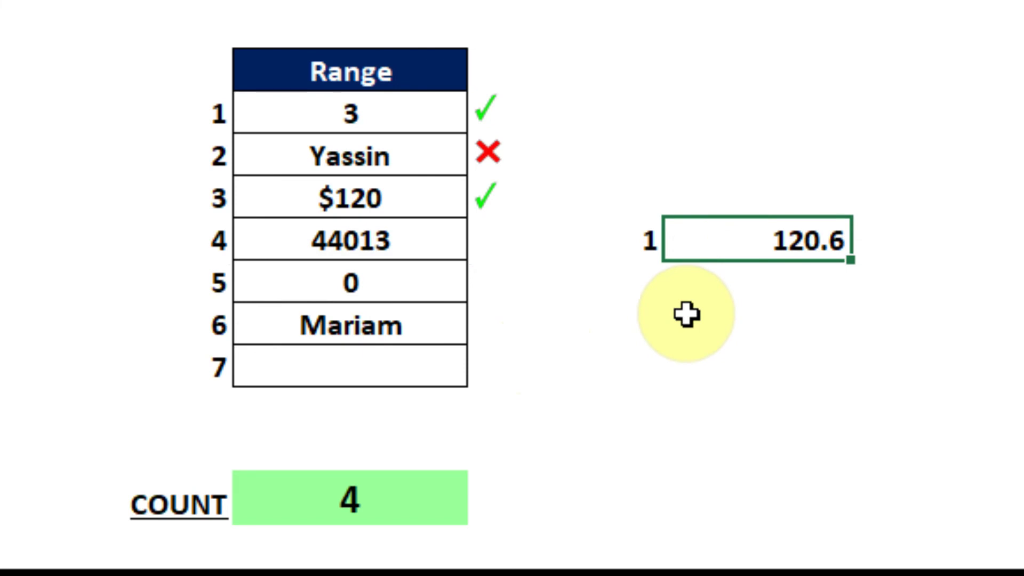
Step: Reformat the row-4 cells 44013 and 1 back to the Date format
left_click_drag(338, 234, 496, 243)
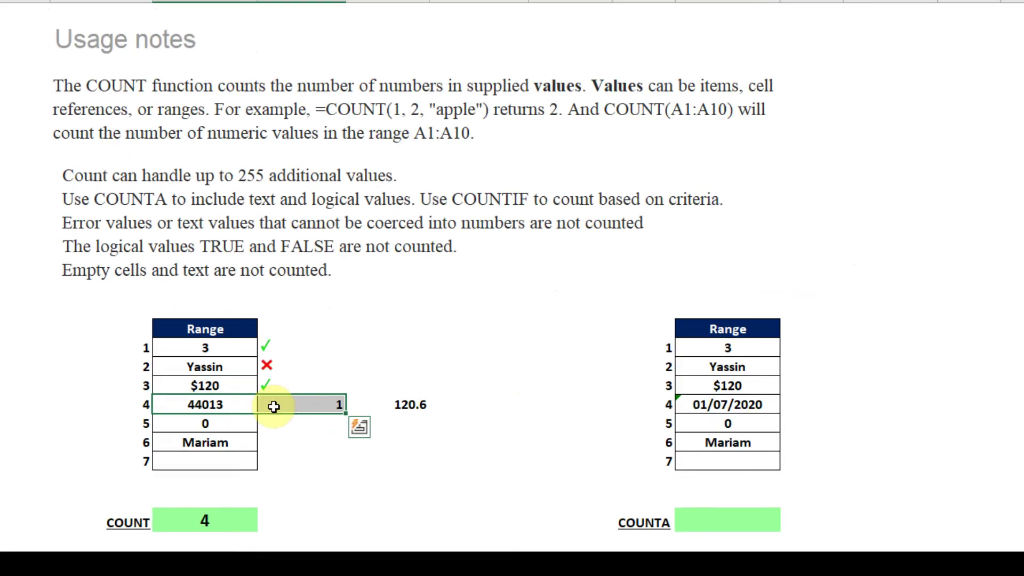
right_click(274, 407)
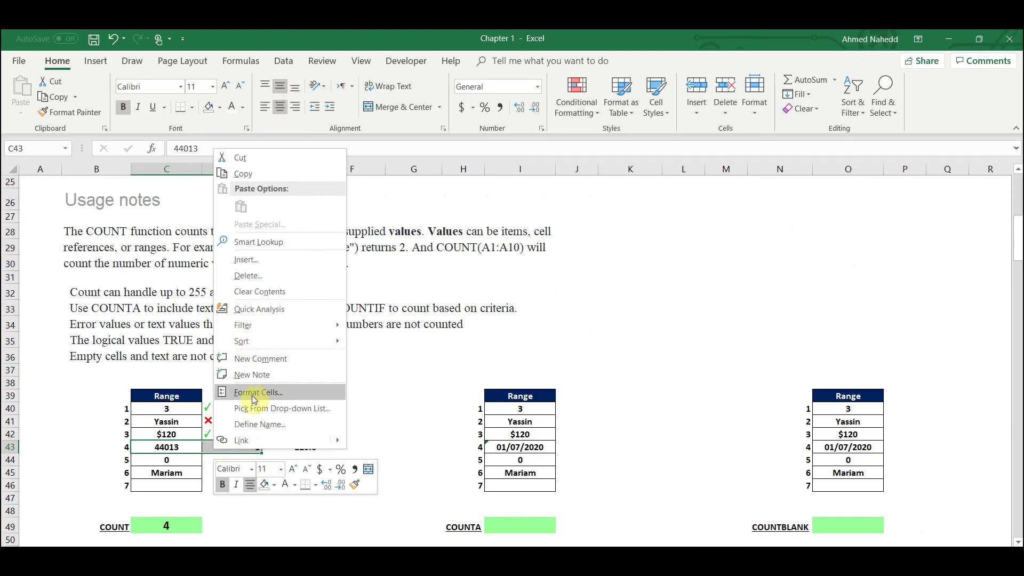
left_click(254, 394)
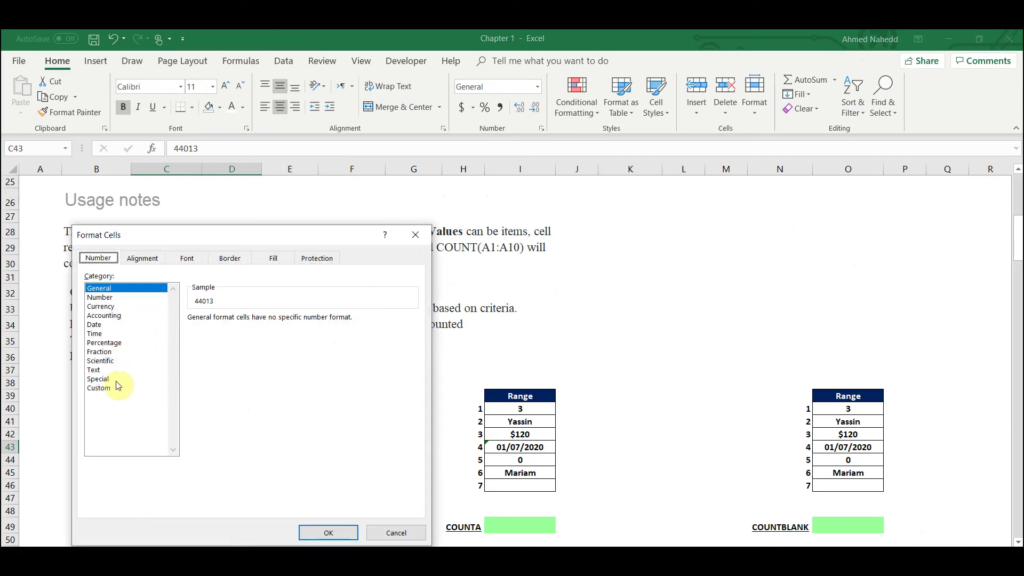
left_click(96, 324)
left_click(315, 533)
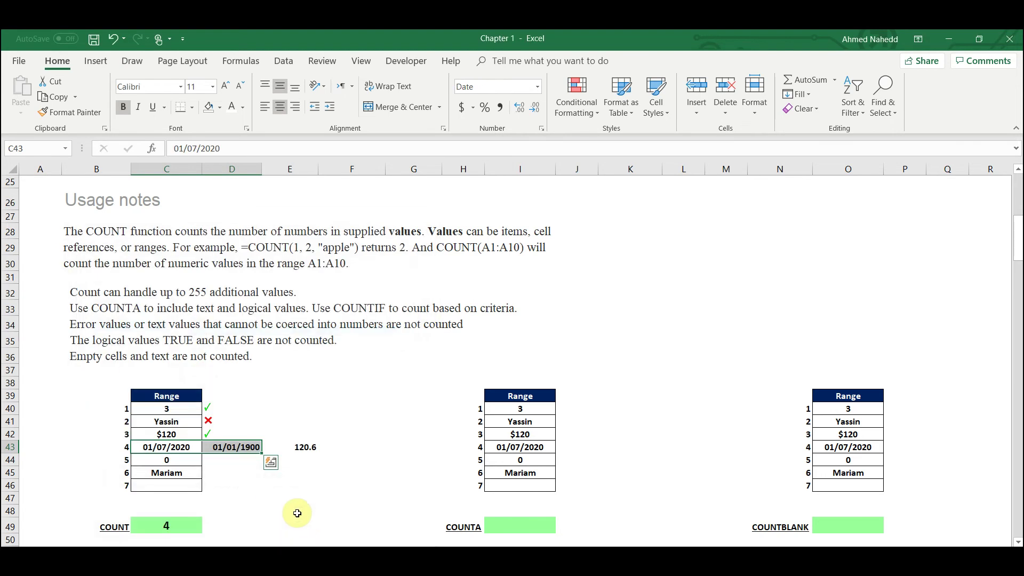
left_click(293, 484)
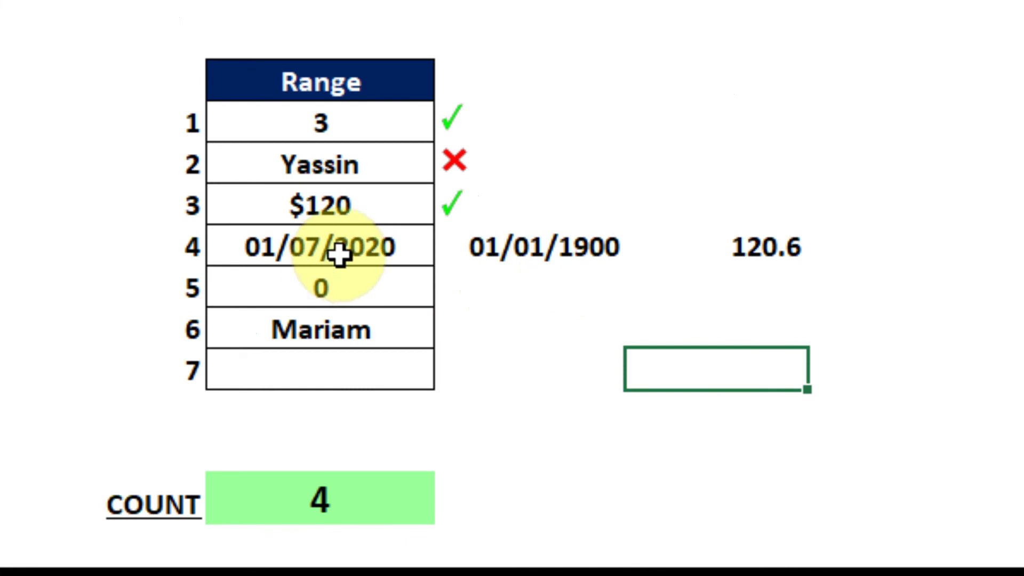
Step: Inspect the 120.6, 0 and Mariam entries, then move down to the empty row-7 cell
left_click(756, 258)
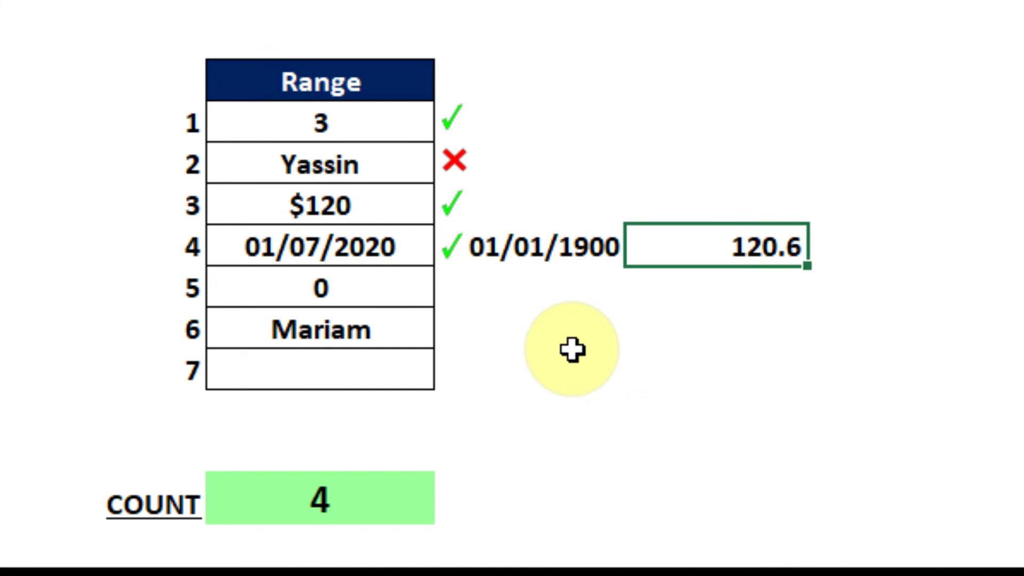
left_click(229, 288)
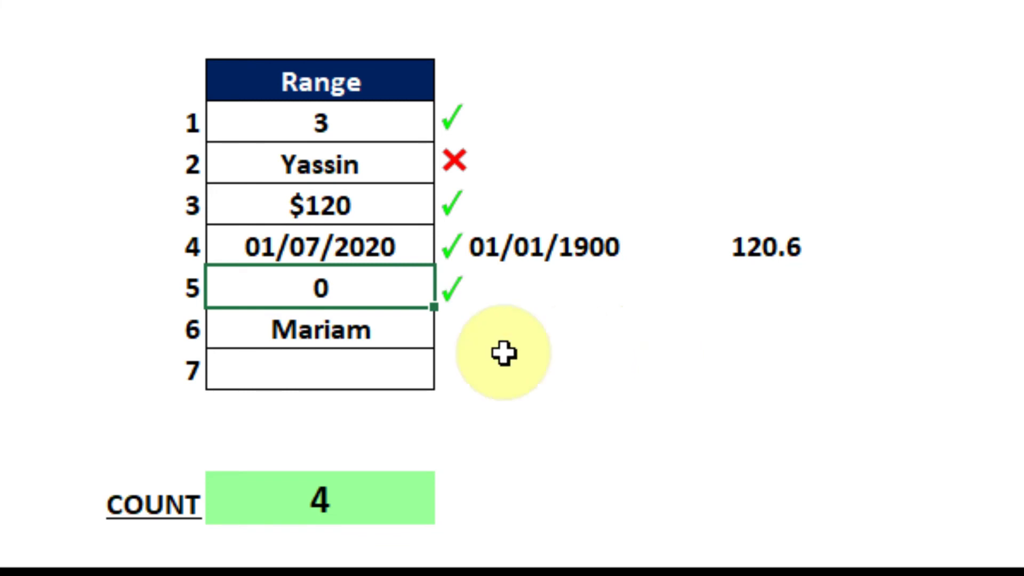
left_click(254, 335)
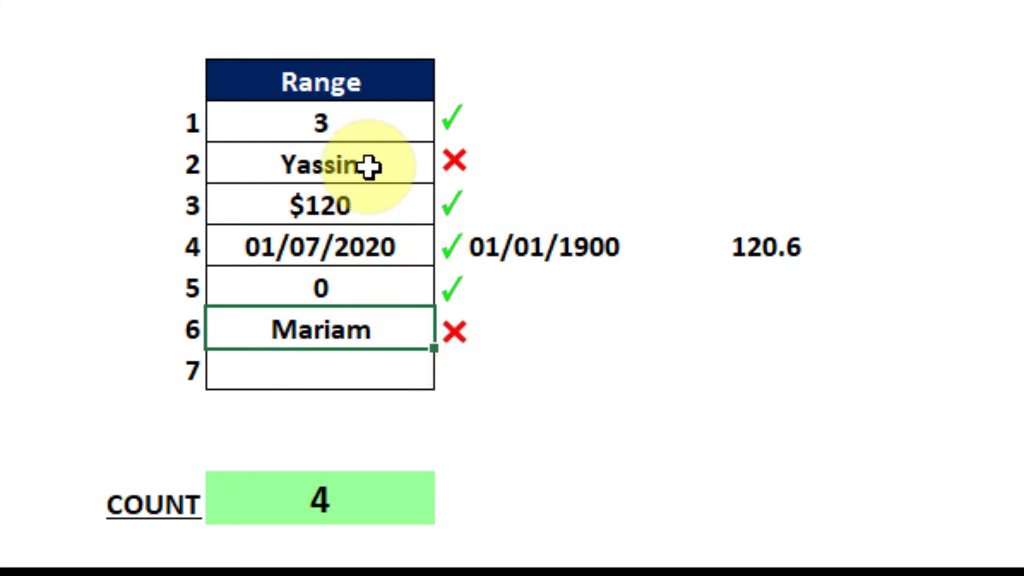
key("Down")
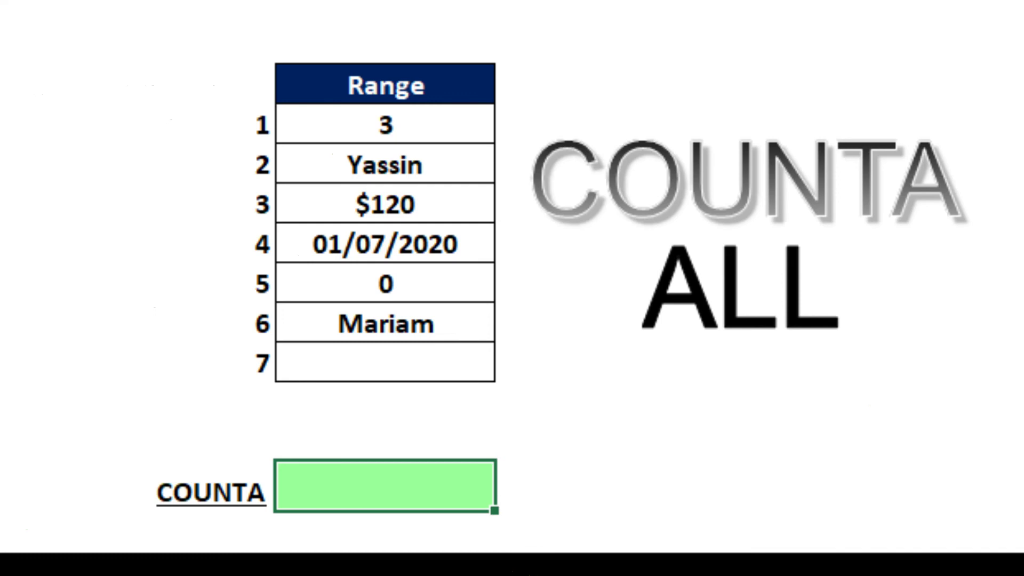
Step: Enter =COUNTA(I40:I46) in the COUNTA cell, returning 6
type("=Co")
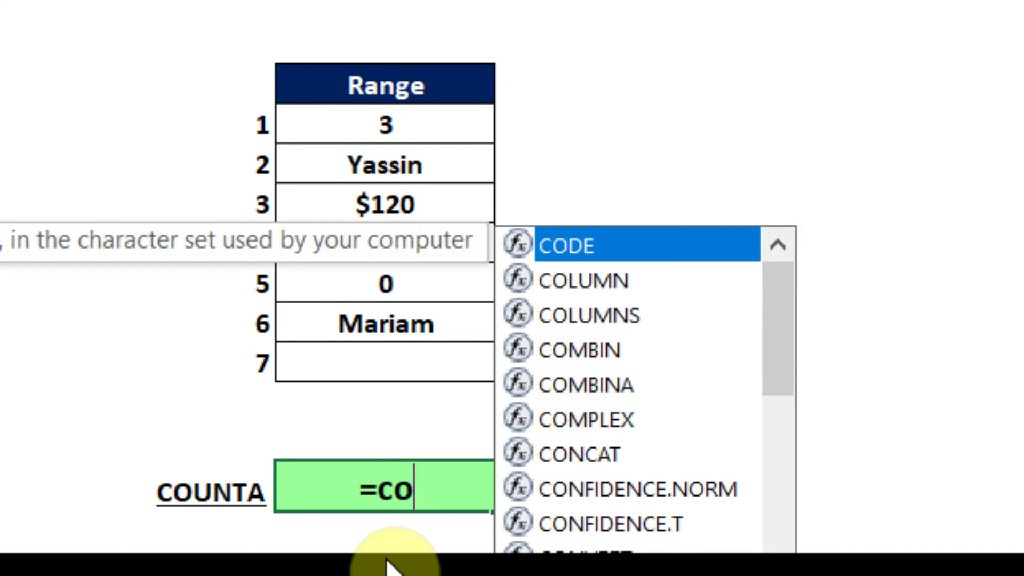
type("unt")
double_click(589, 421)
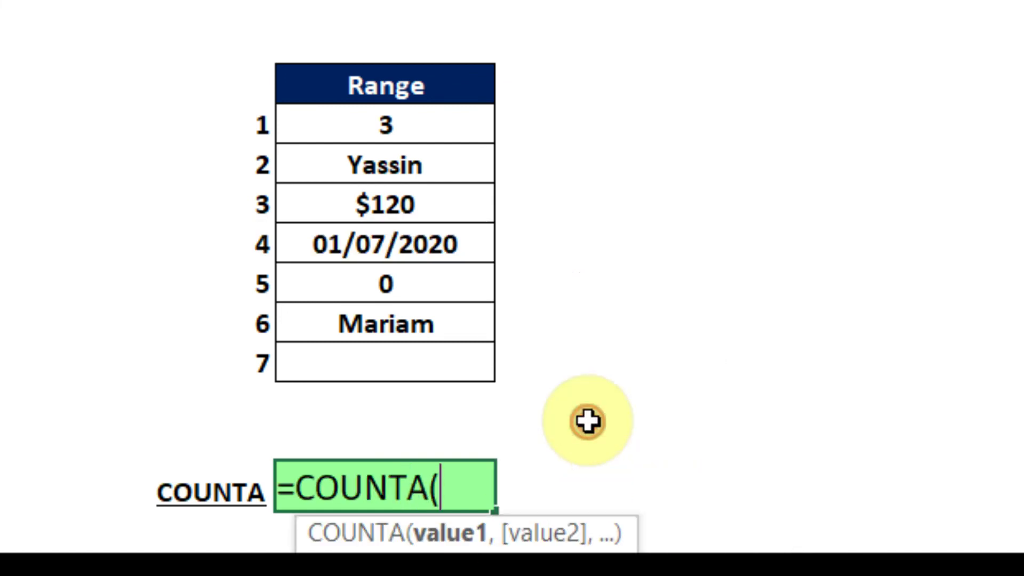
left_click_drag(417, 138, 406, 356)
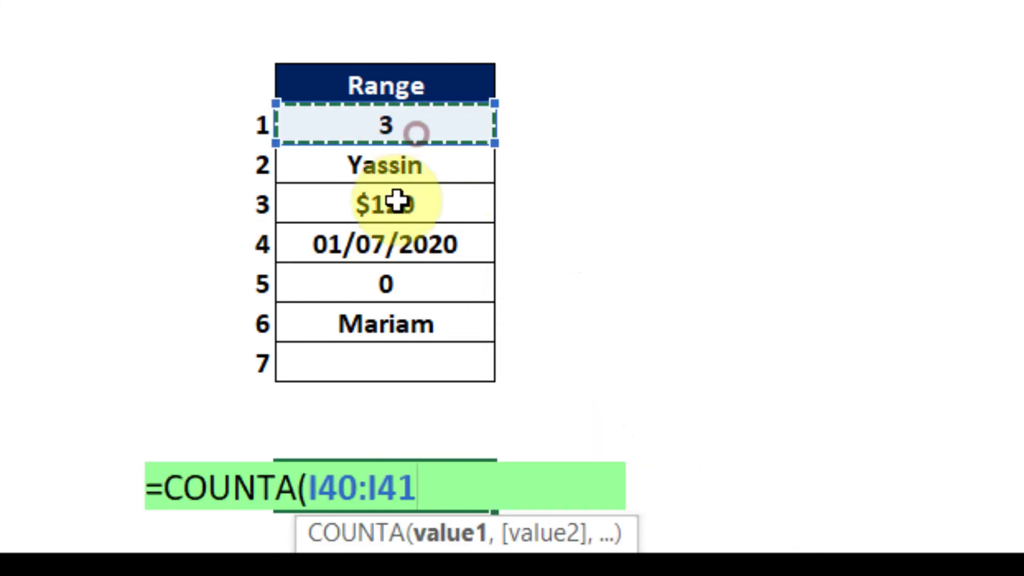
type(")")
key("Return")
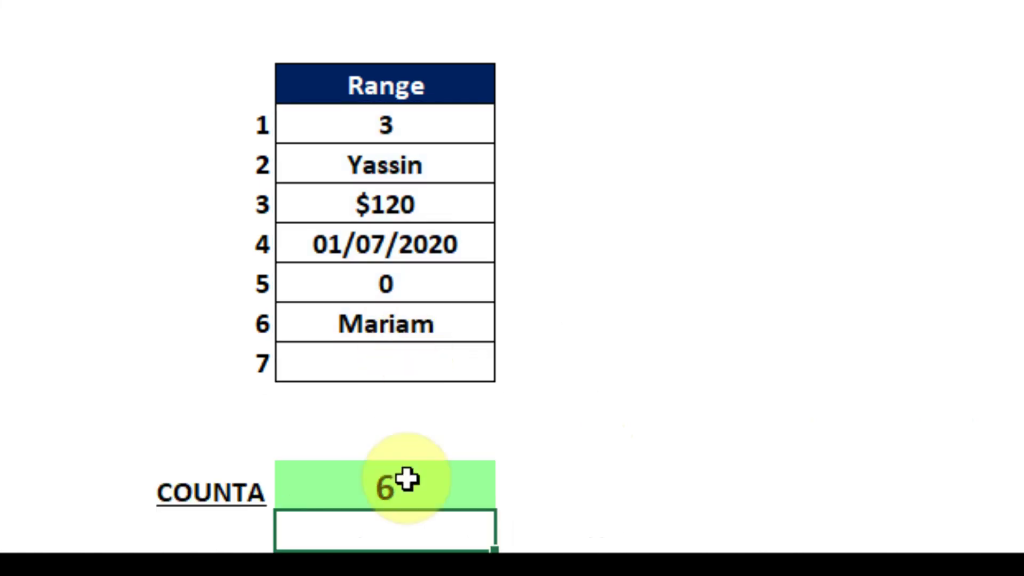
left_click(408, 489)
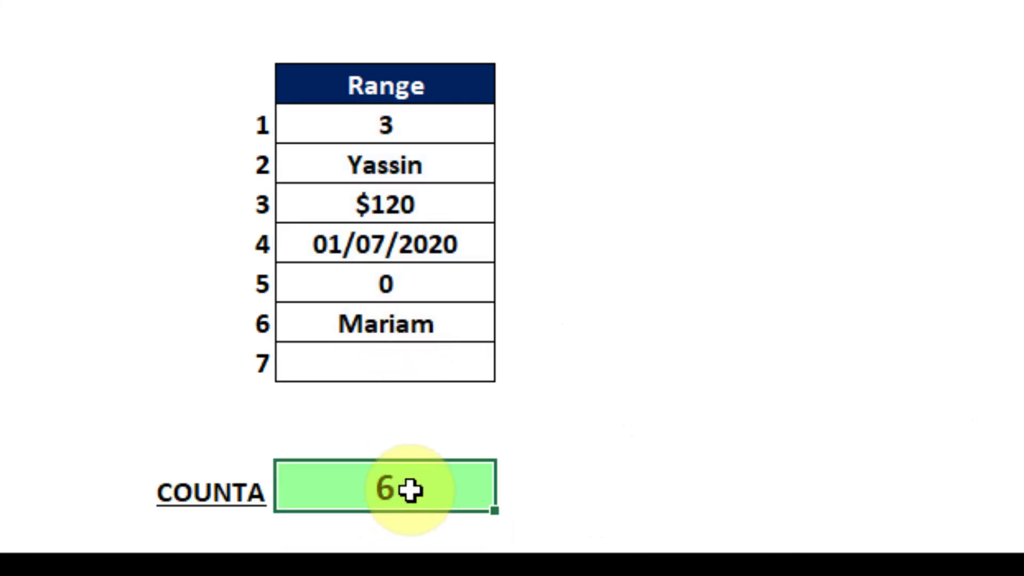
Step: Step through each Range entry, from 3 down to the empty row 7, to see what COUNTA counted
left_click(400, 164)
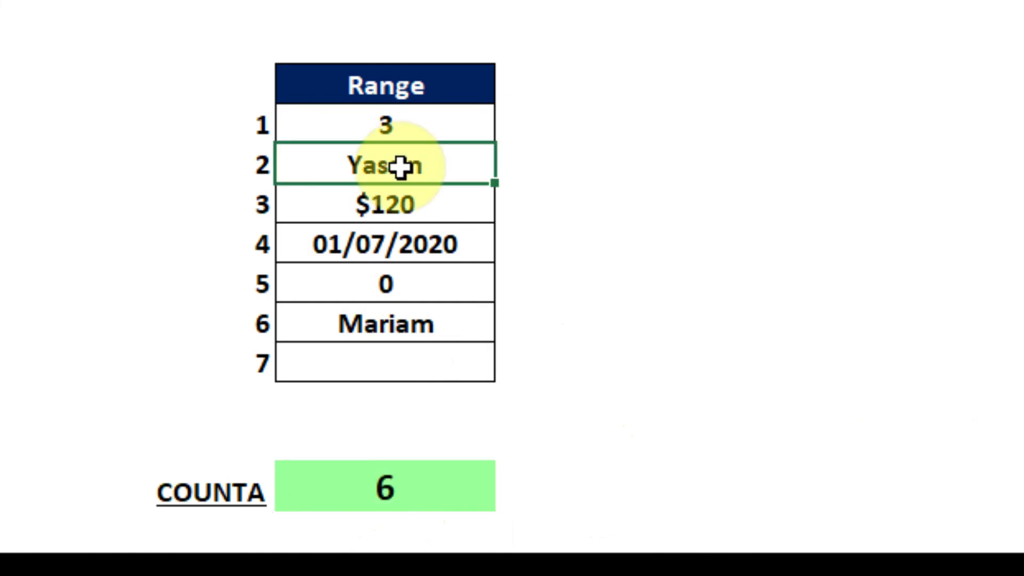
left_click(394, 119)
left_click(400, 176)
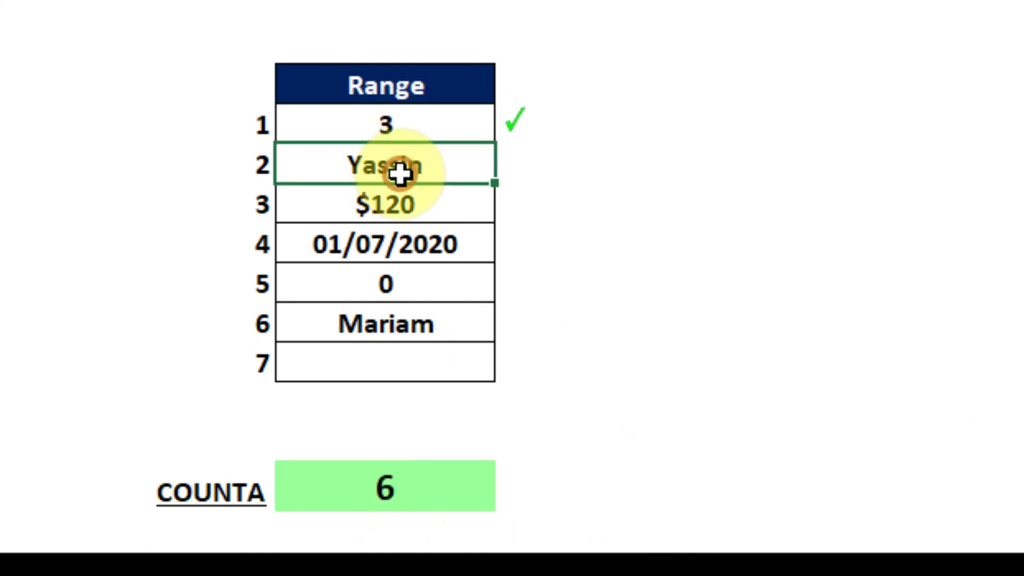
left_click(395, 193)
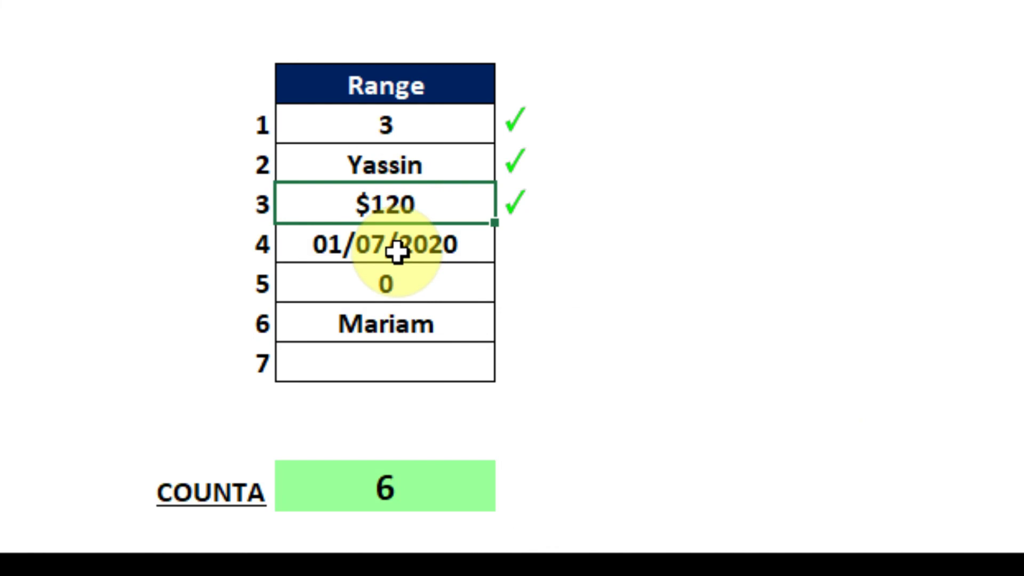
left_click(396, 250)
left_click(396, 292)
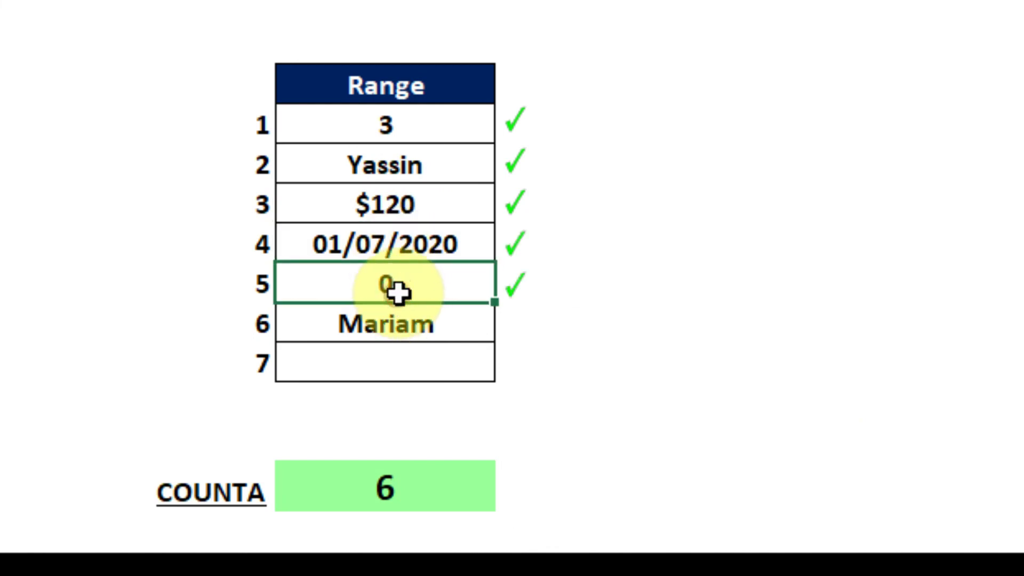
left_click(395, 326)
left_click(398, 373)
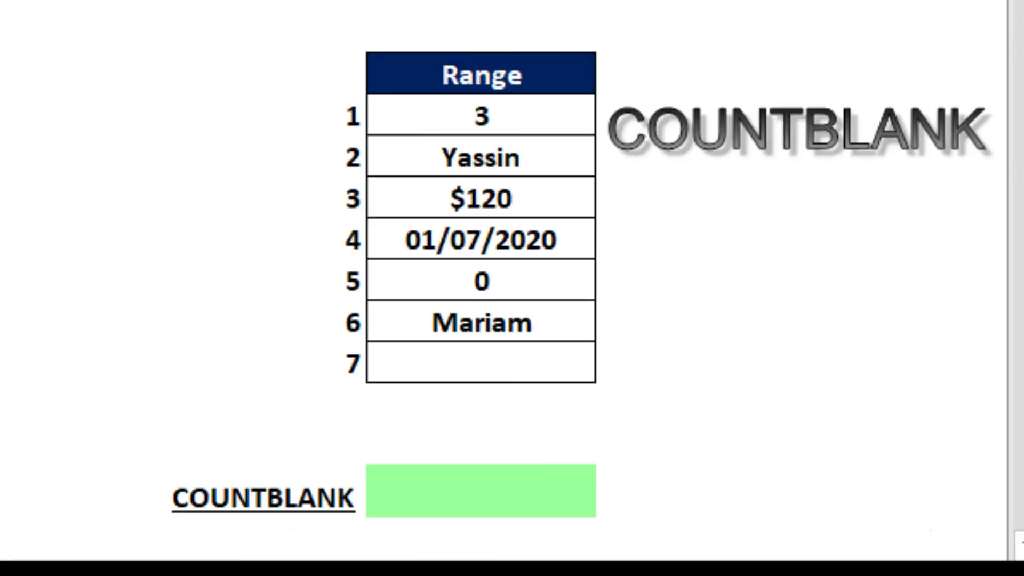
Step: Enter =COUNTBLANK(O40:O46) in the result cell, returning 1, and point out the empty row 7
left_click(464, 502)
type("=")
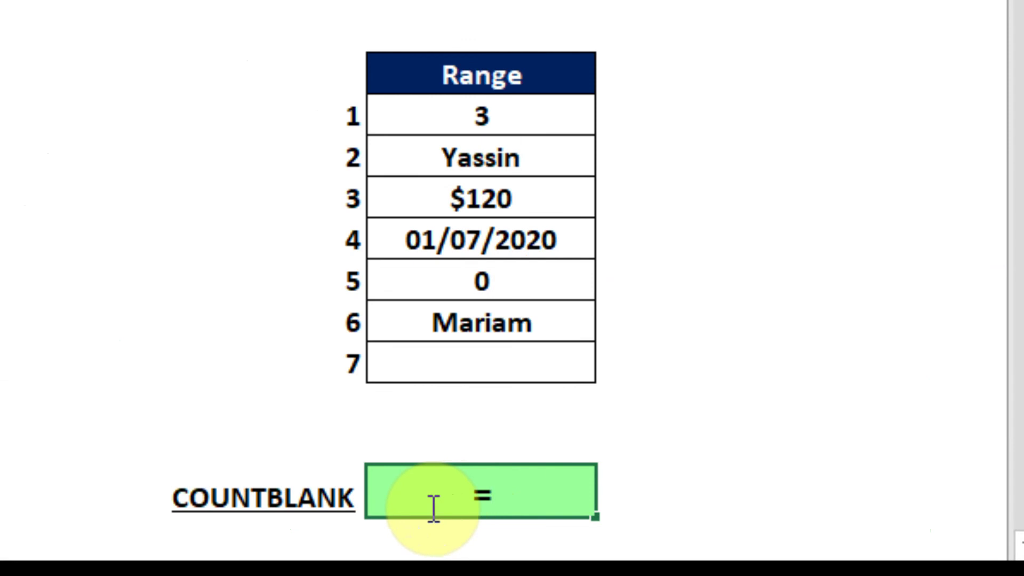
type("coun")
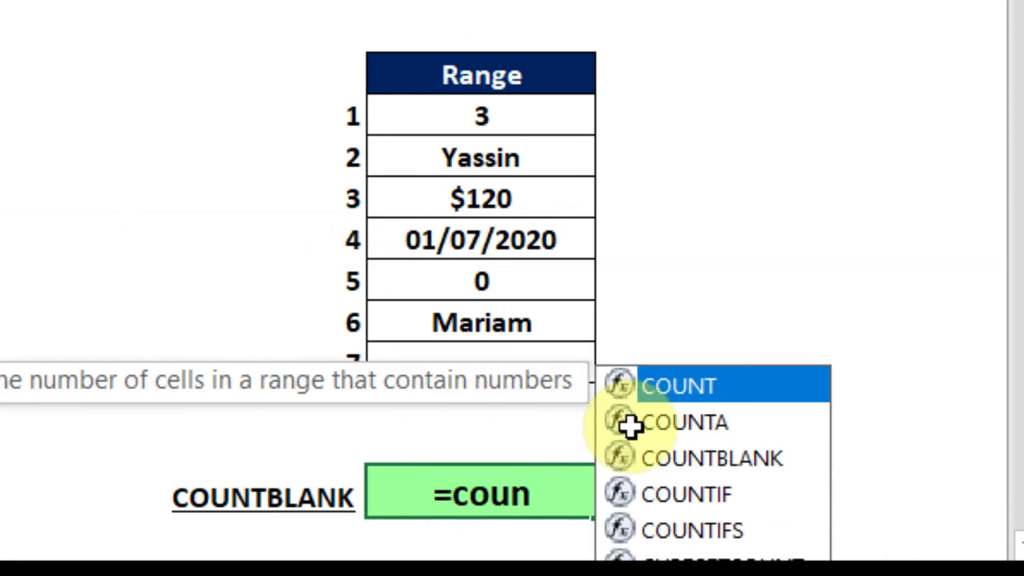
double_click(701, 458)
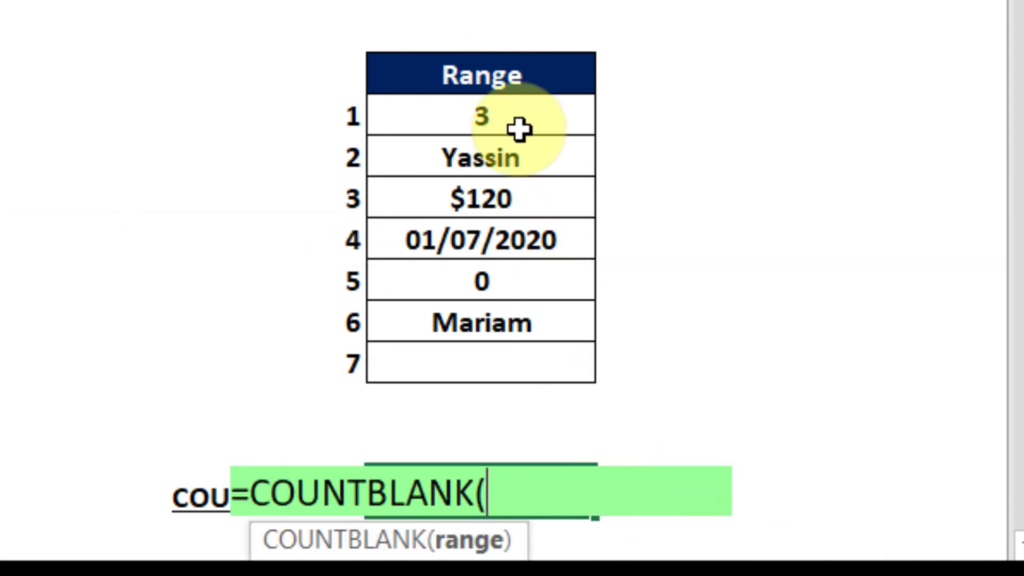
left_click_drag(520, 131, 495, 361)
type(")")
key("Return")
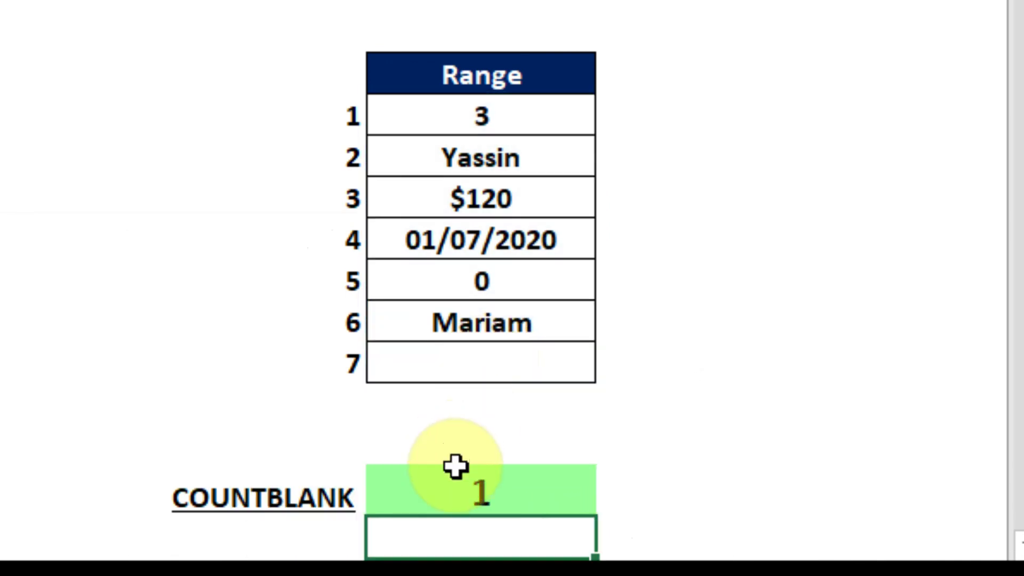
left_click(434, 497)
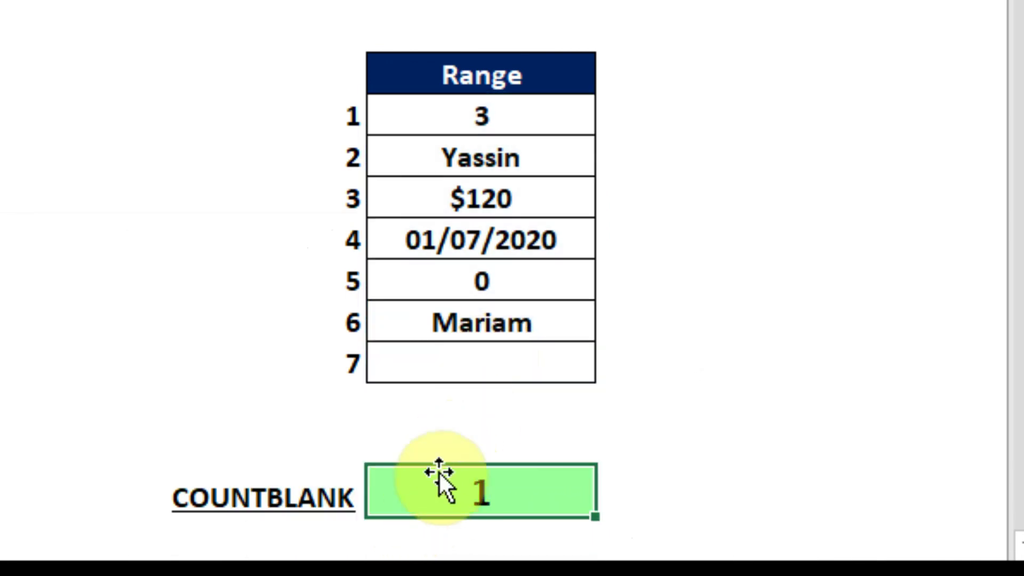
left_click(414, 360)
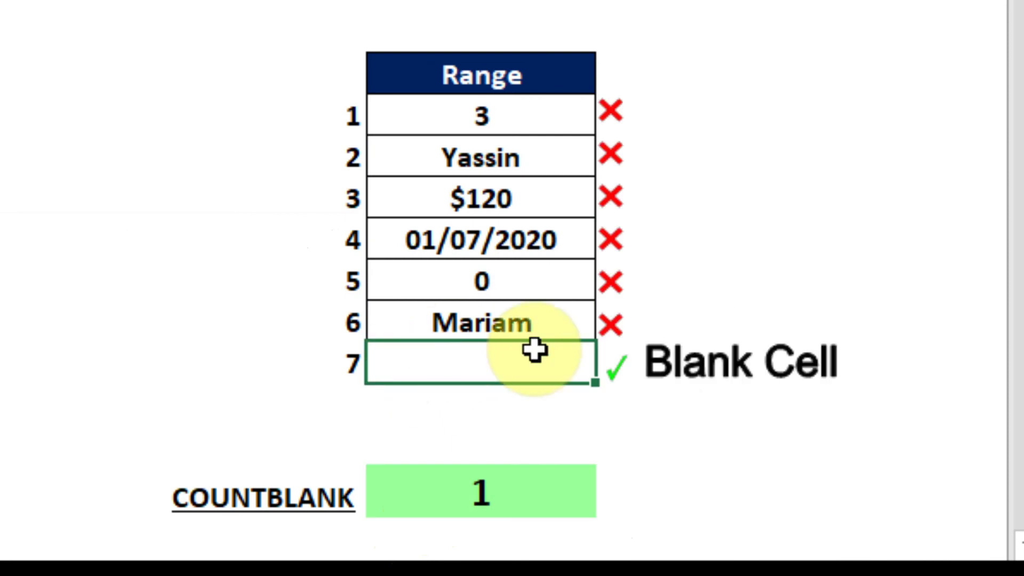